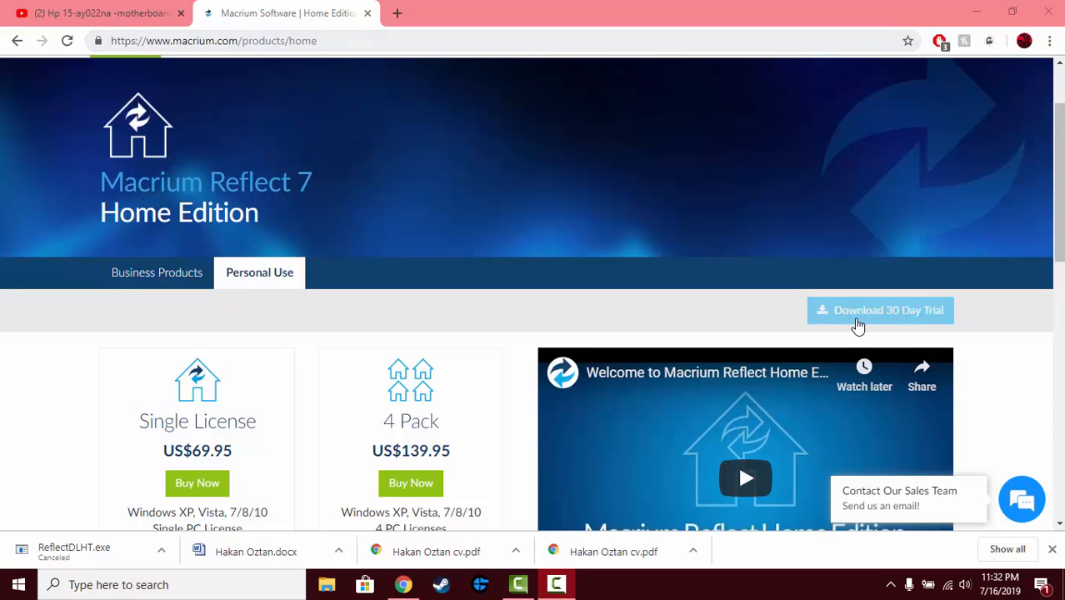
# Download the 30-day trial of Macrium Reflect 7 Home Edition without registering an email address
pyautogui.click(937, 323)
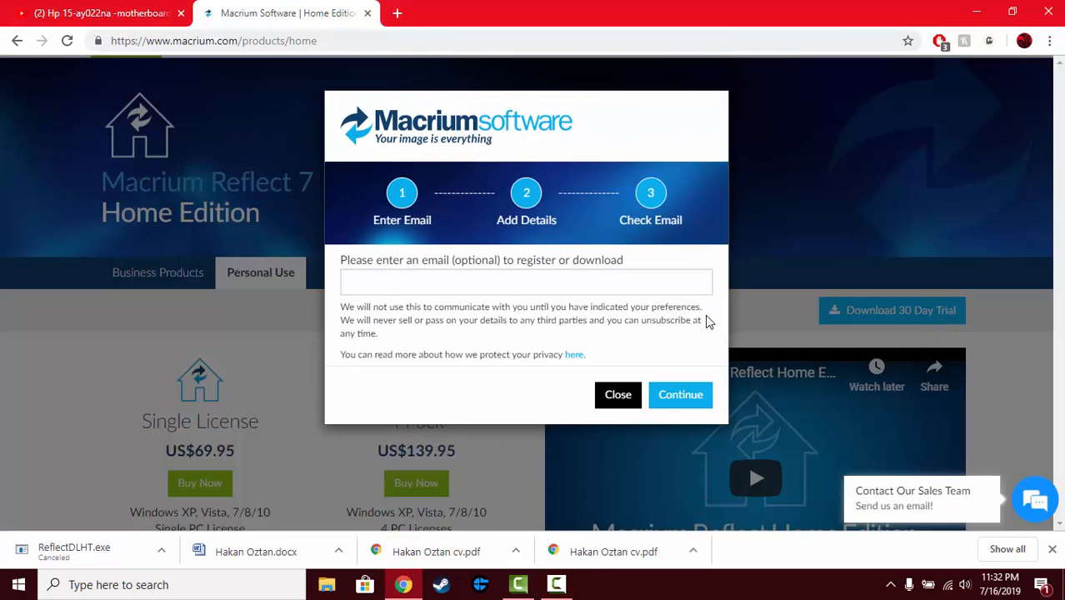
pyautogui.click(698, 402)
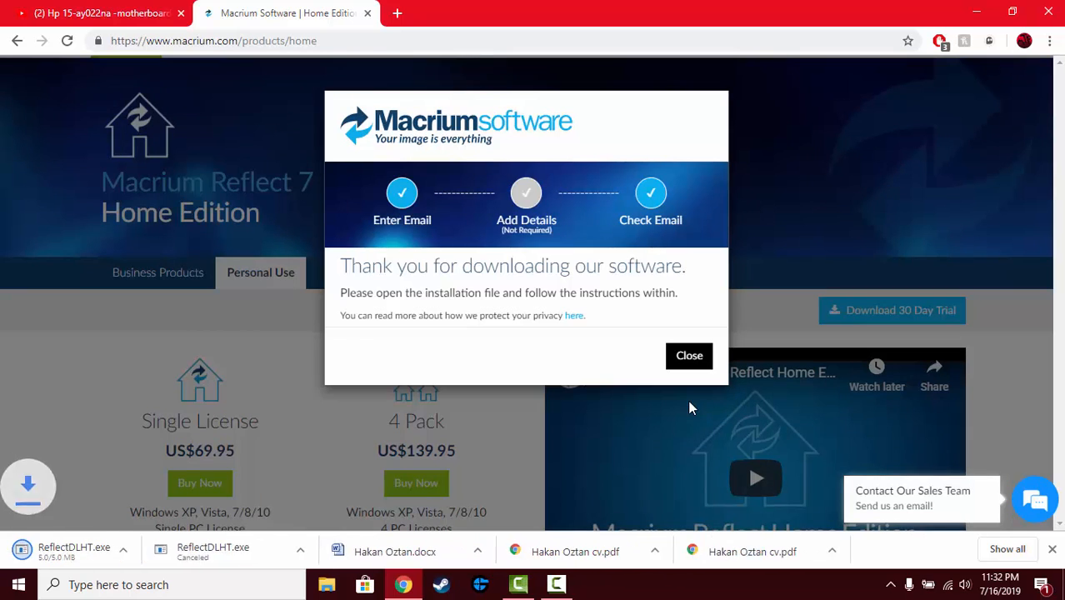
pyautogui.click(688, 357)
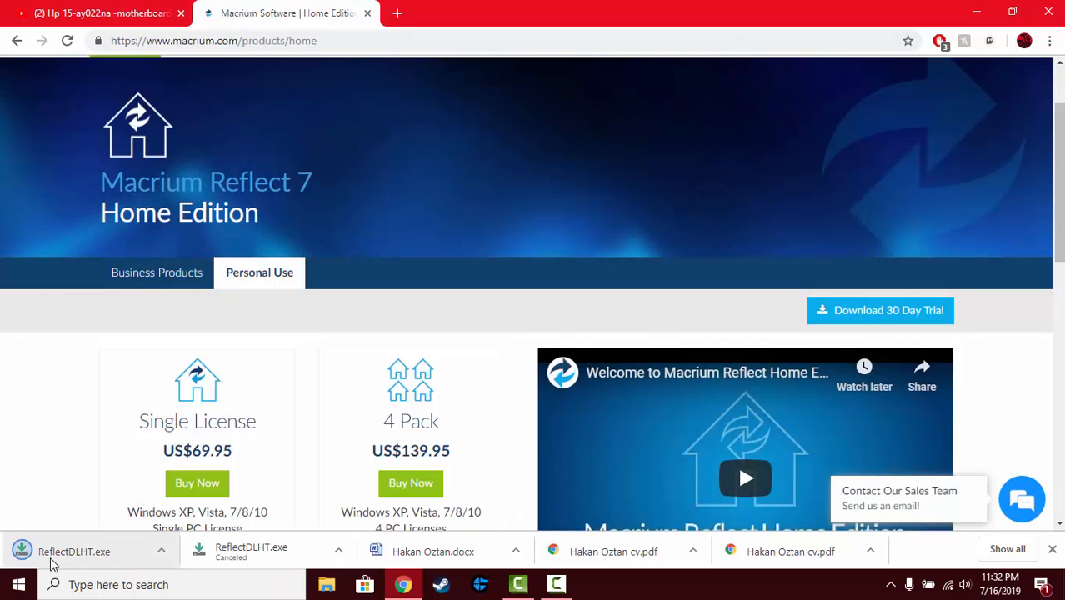
# Run the downloaded ReflectDLHT.exe and download the Home installation package to the Downloads folder, with the installer set to run directly after downloading
pyautogui.click(79, 563)
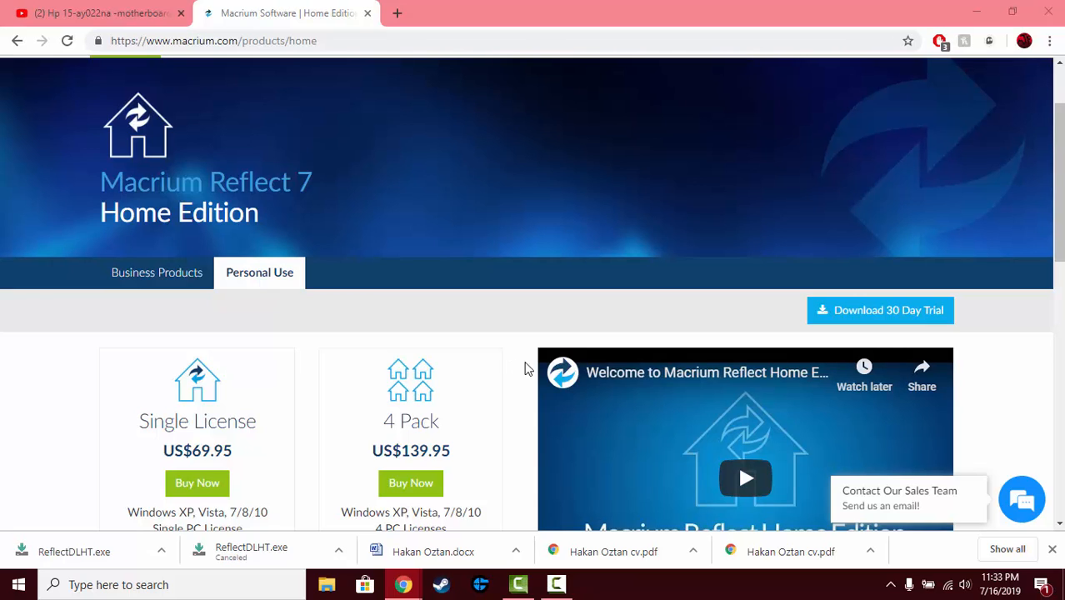
pyautogui.click(1053, 551)
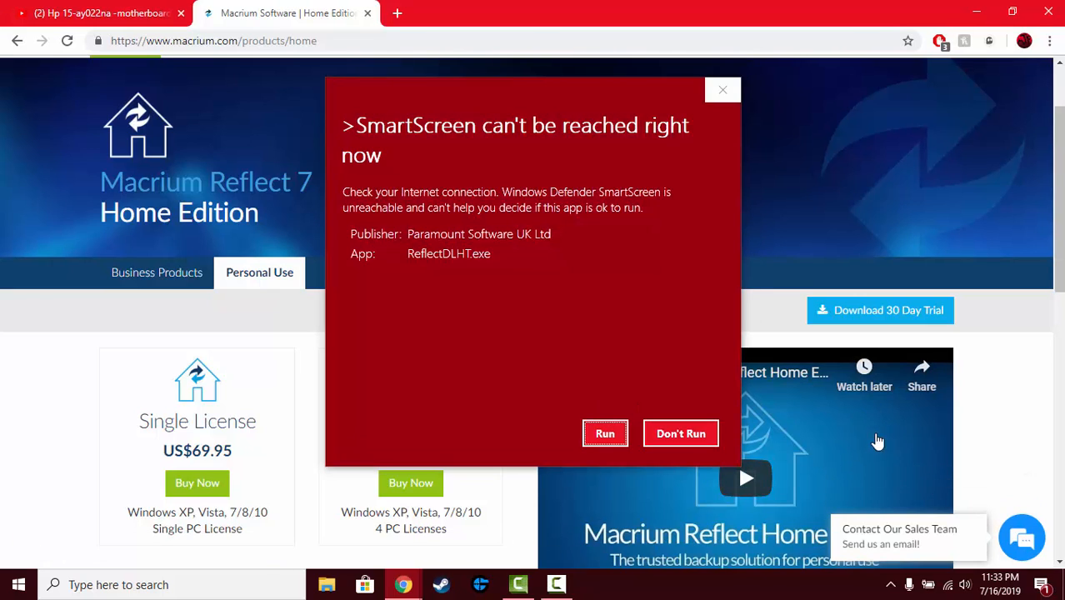
pyautogui.click(607, 434)
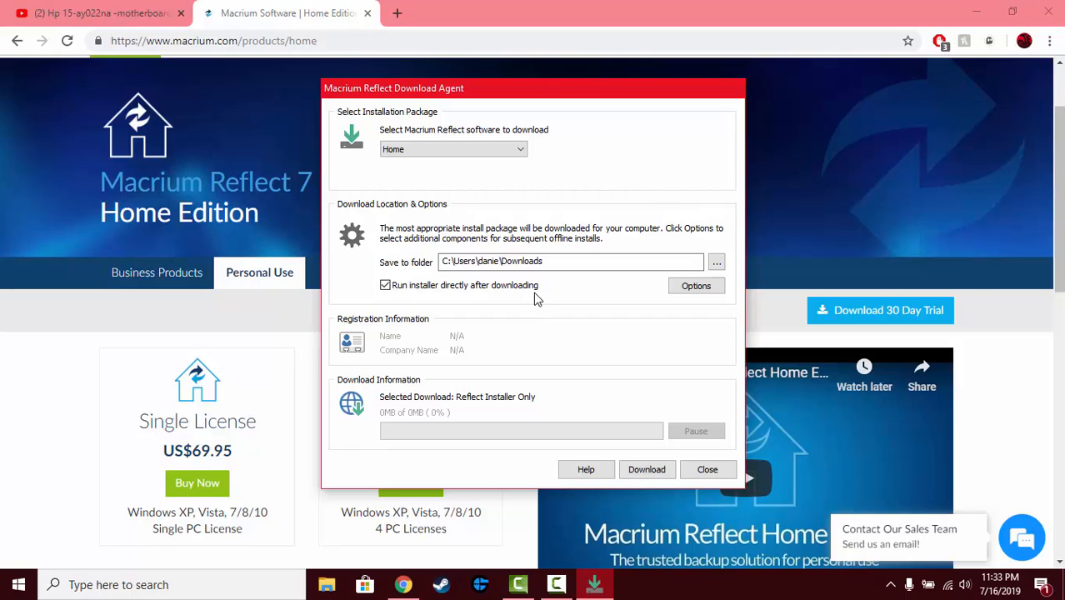
pyautogui.click(646, 470)
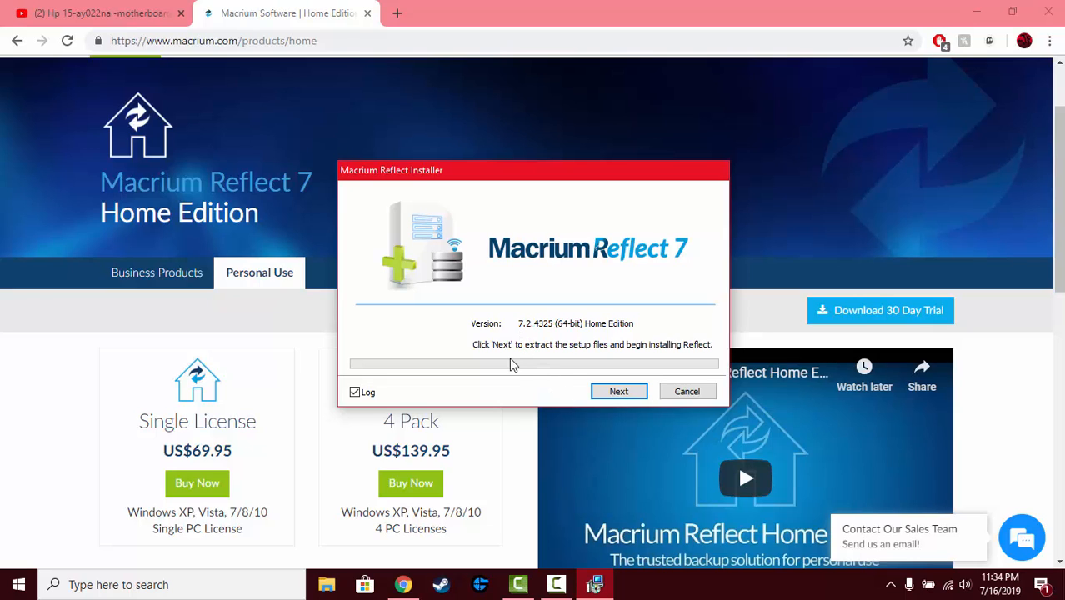
# Start the Macrium Reflect setup, accept the license agreement and continue with the 30 day trial option
pyautogui.click(612, 391)
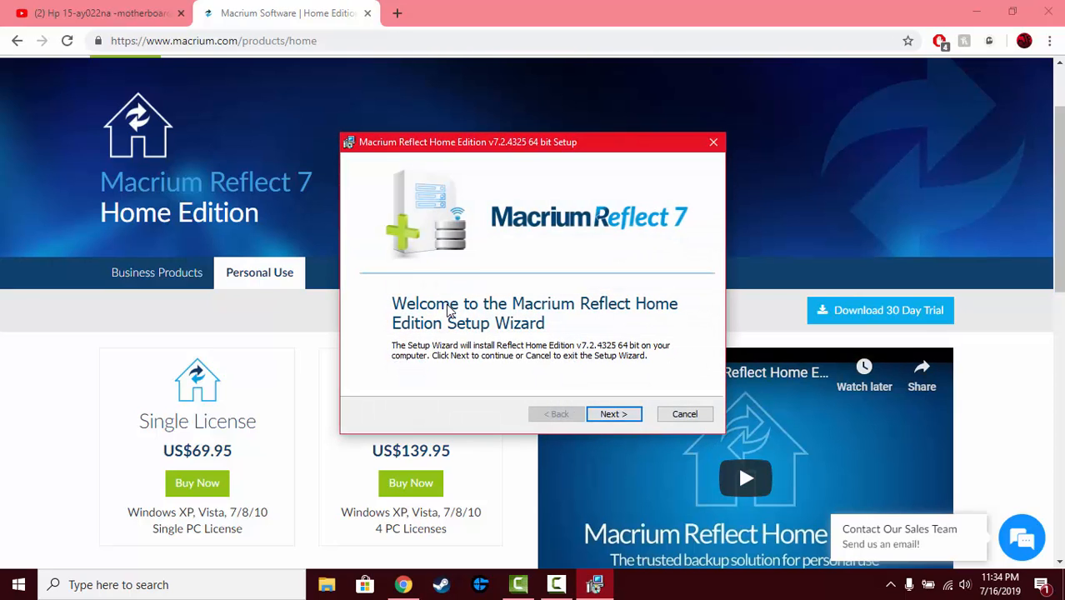
pyautogui.click(606, 411)
pyautogui.click(464, 358)
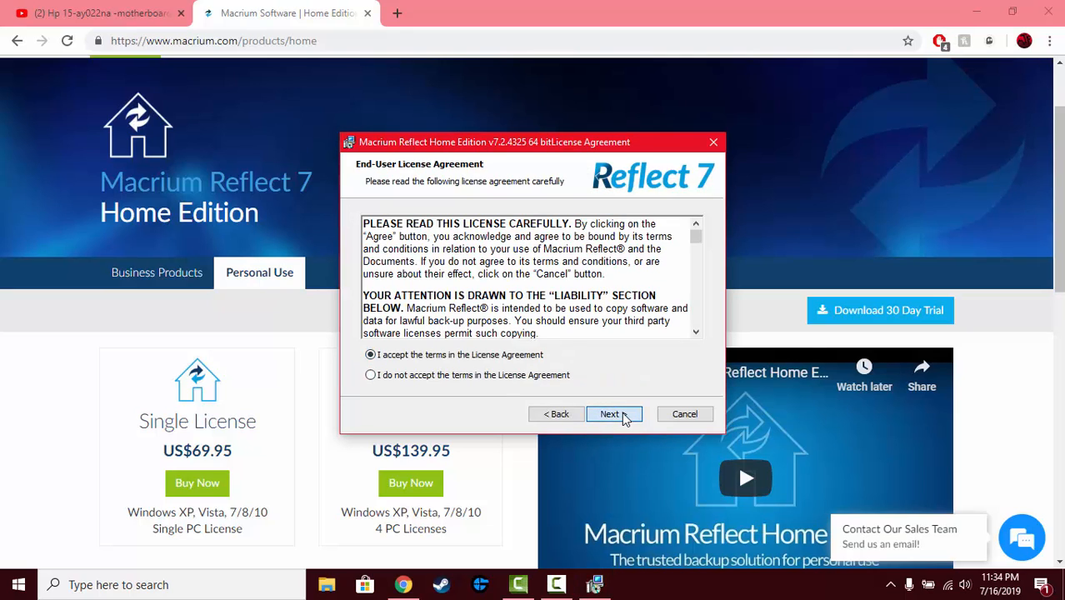
pyautogui.click(624, 419)
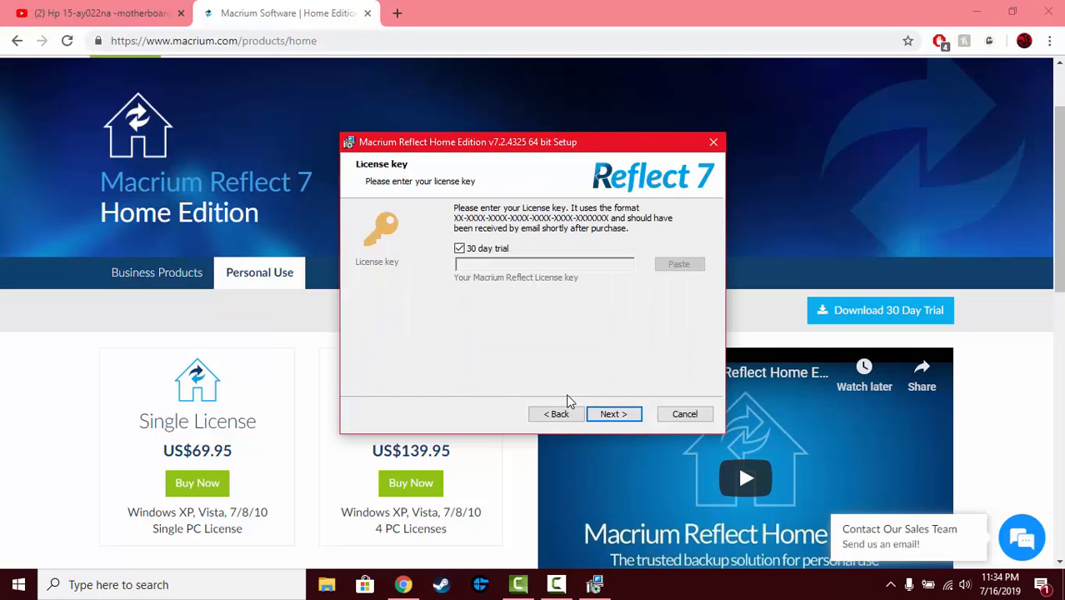
pyautogui.click(610, 421)
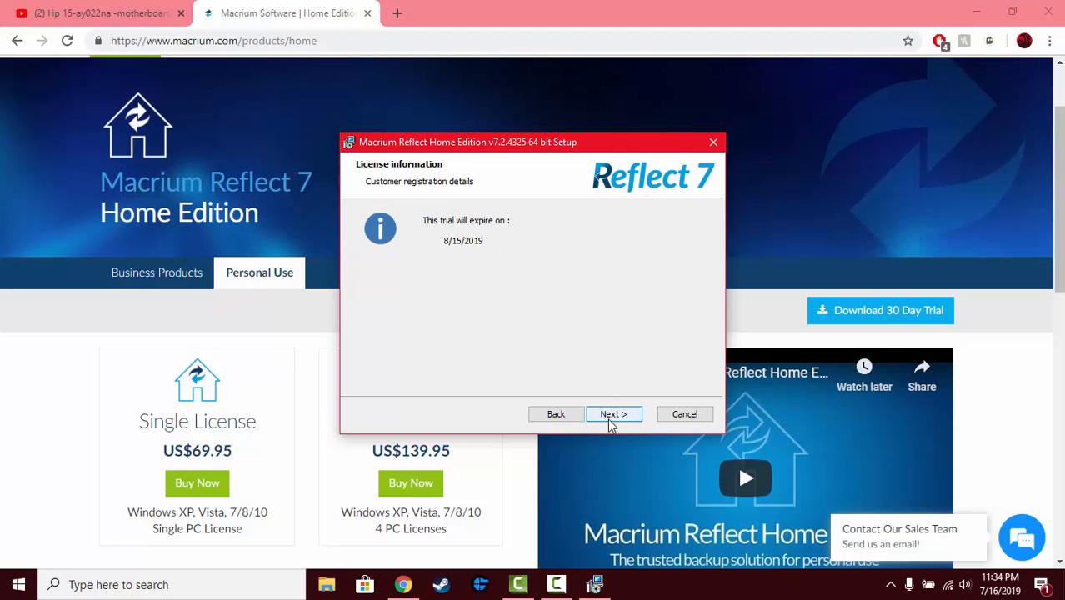
pyautogui.click(611, 420)
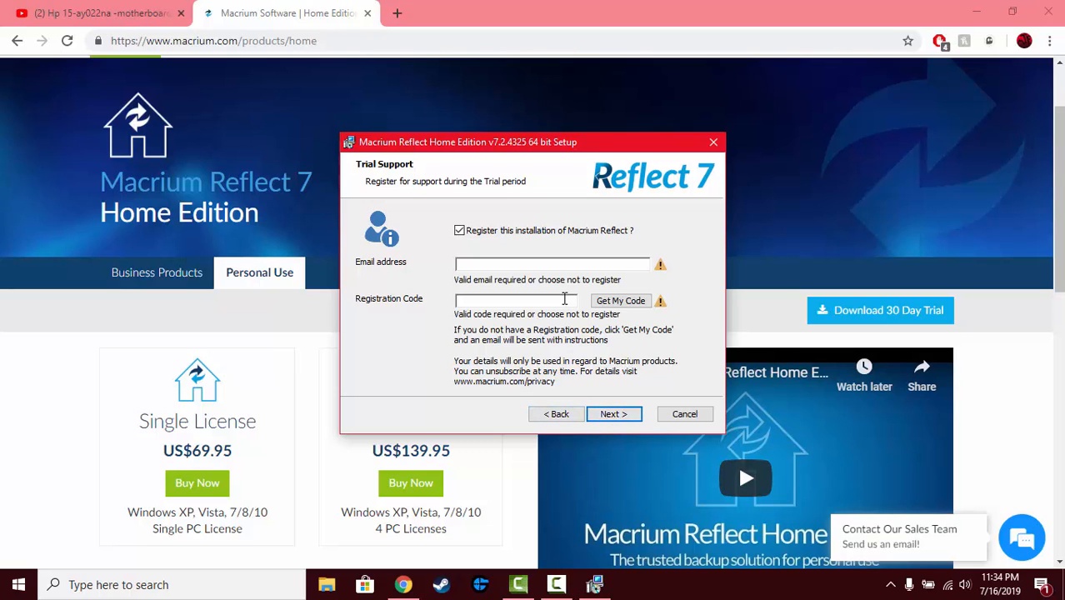
# Opt out of registering this installation and accept the default custom setup options and install location
pyautogui.click(460, 230)
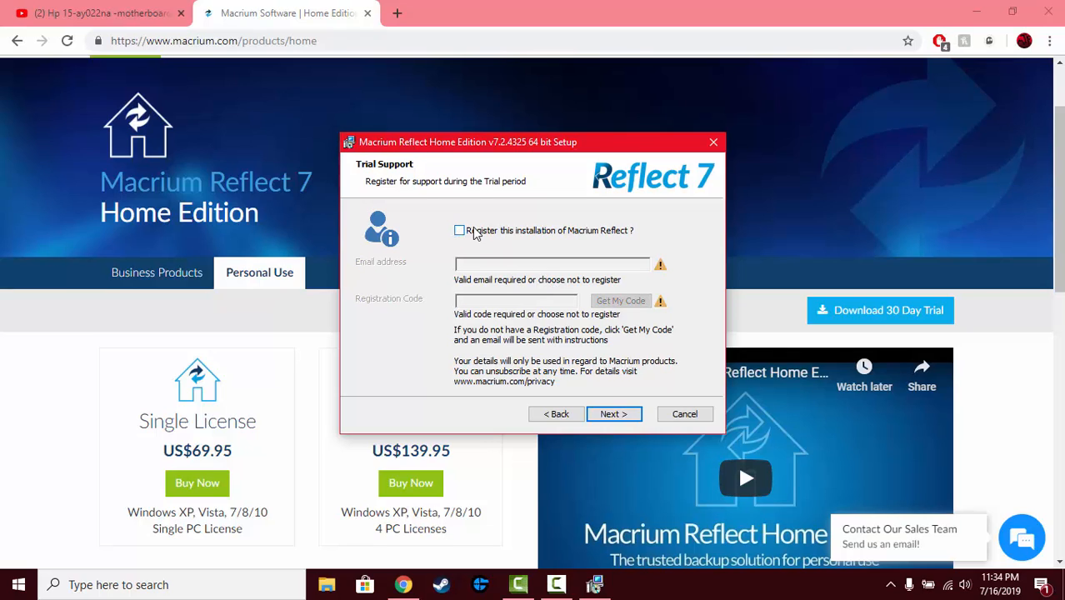
pyautogui.click(612, 414)
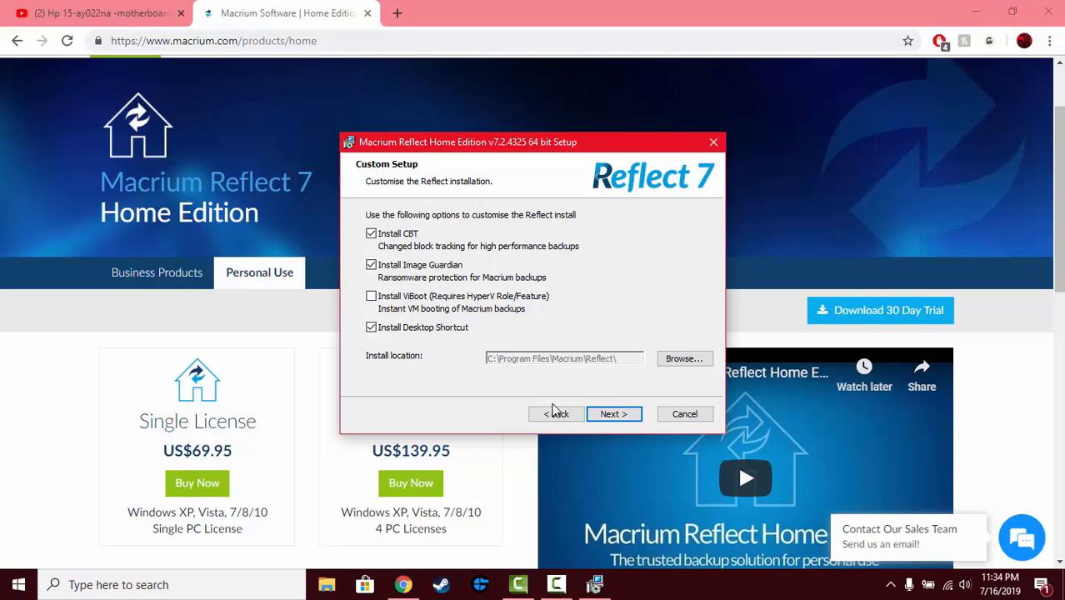
pyautogui.click(614, 415)
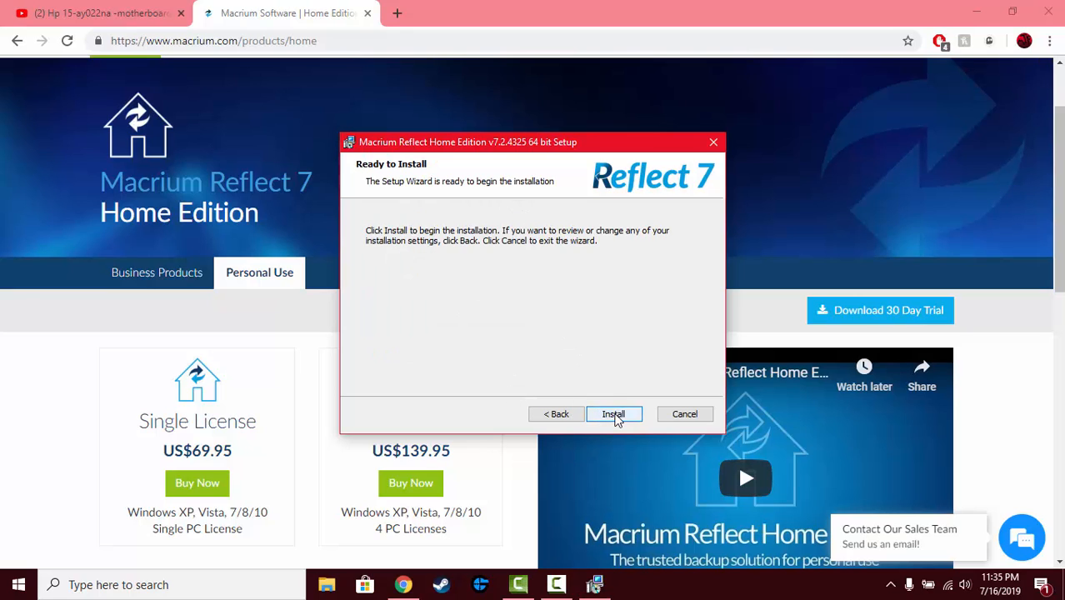
# Install Macrium Reflect, finish the setup wizard with Launch now enabled and decline the immediate system restart
pyautogui.click(614, 414)
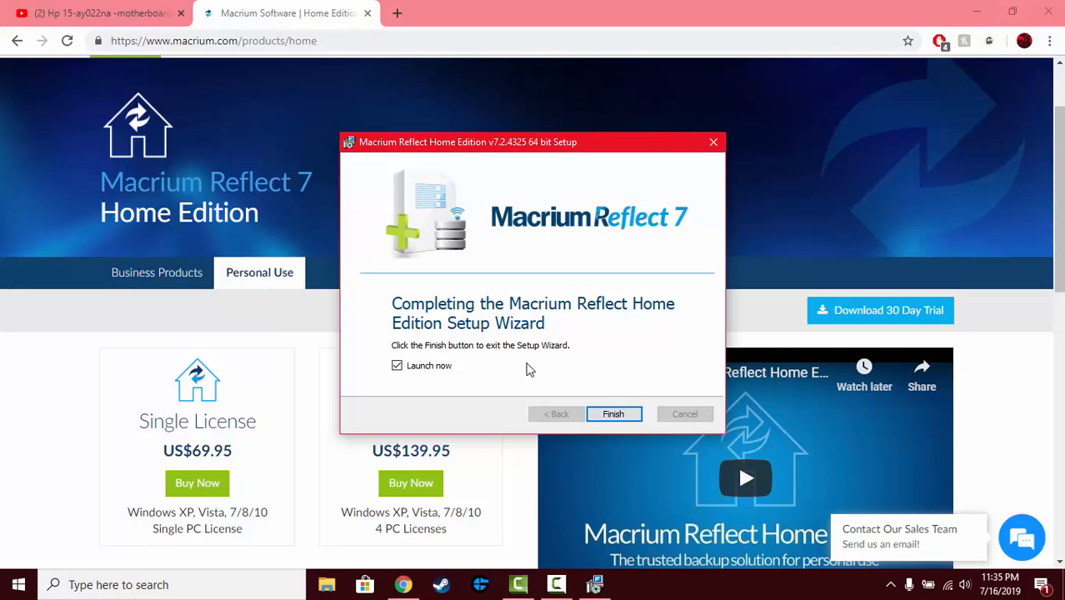
pyautogui.click(610, 418)
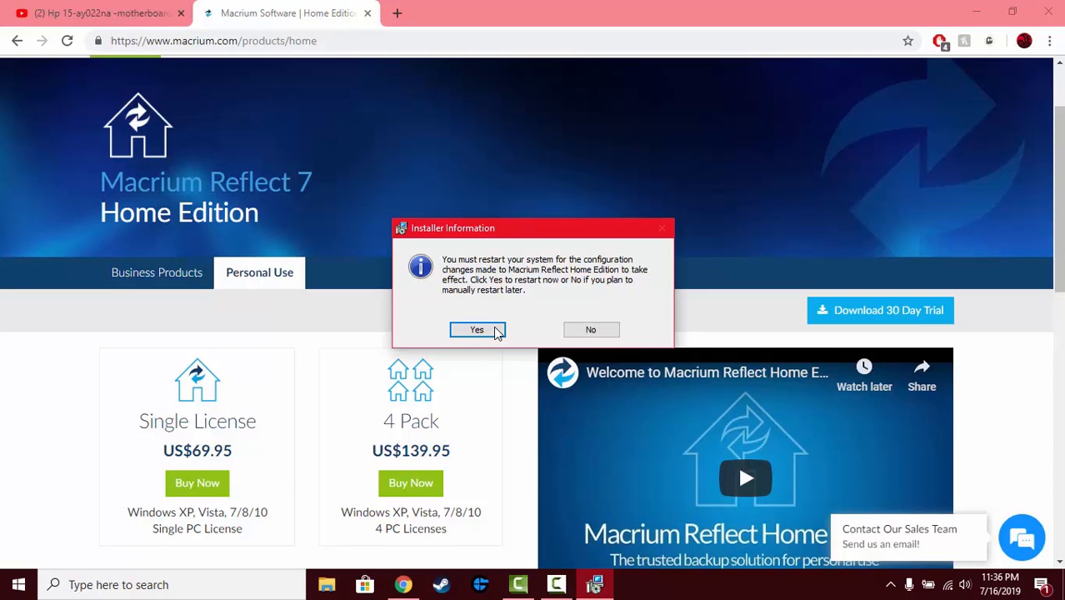
pyautogui.click(594, 330)
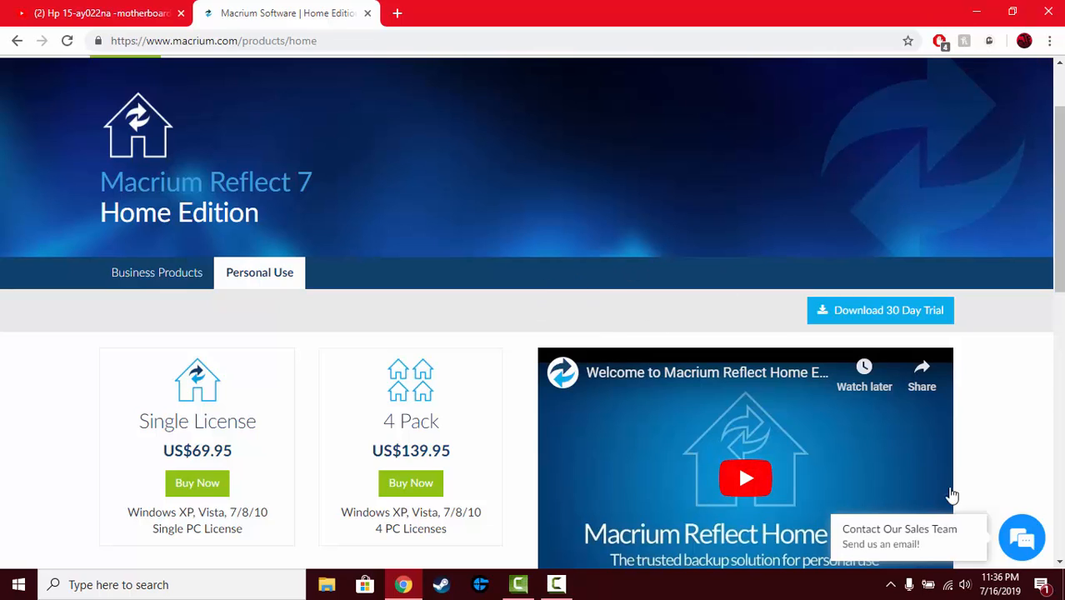
# Show the desktop and launch Macrium Reflect from its shortcut
pyautogui.click(890, 585)
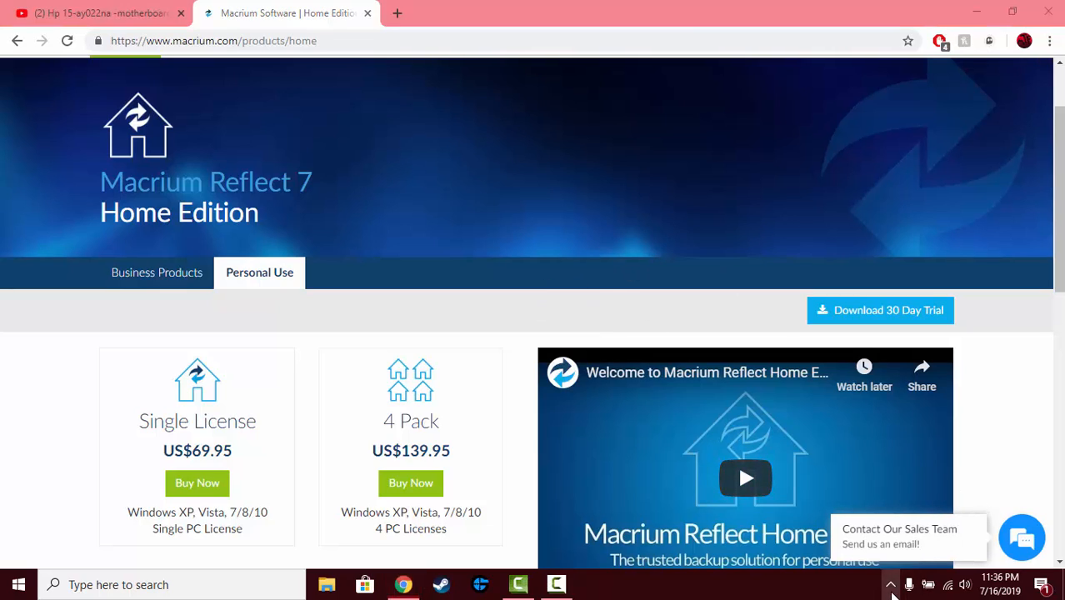
pyautogui.click(1060, 584)
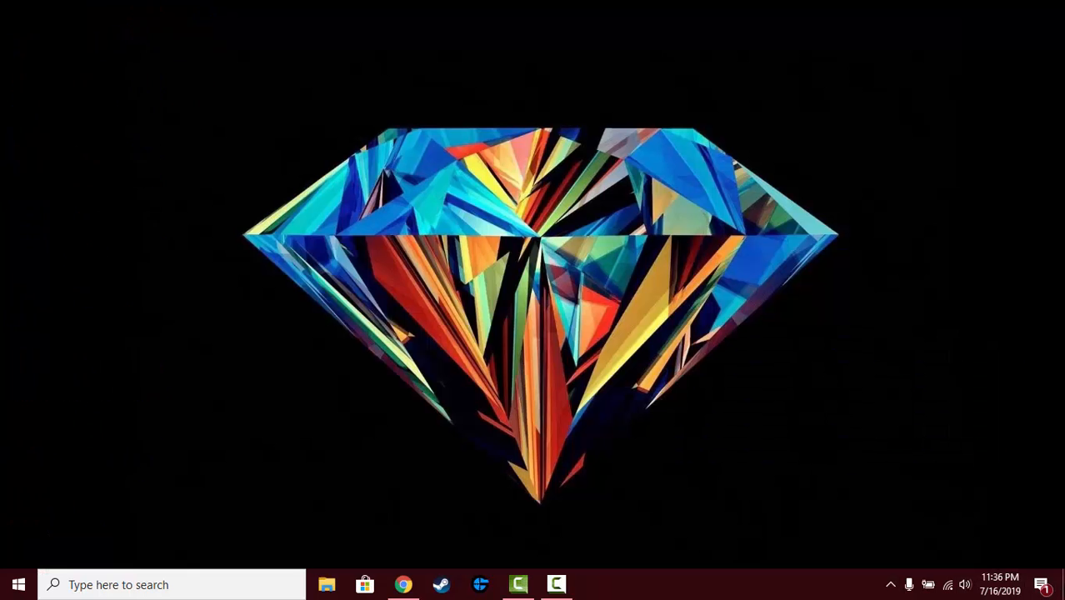
pyautogui.click(142, 372)
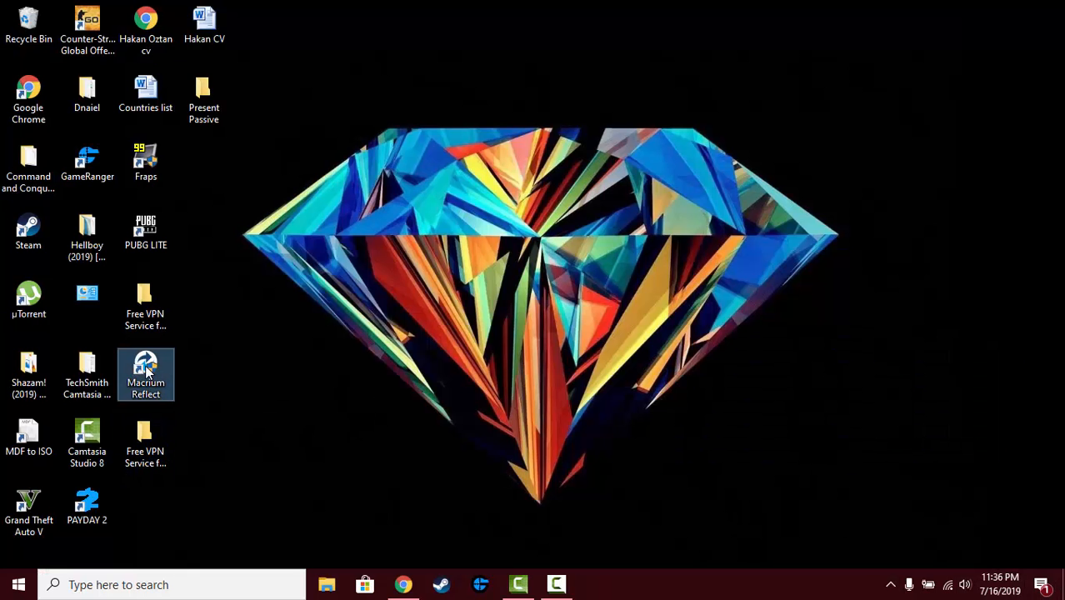
pyautogui.doubleClick(146, 371)
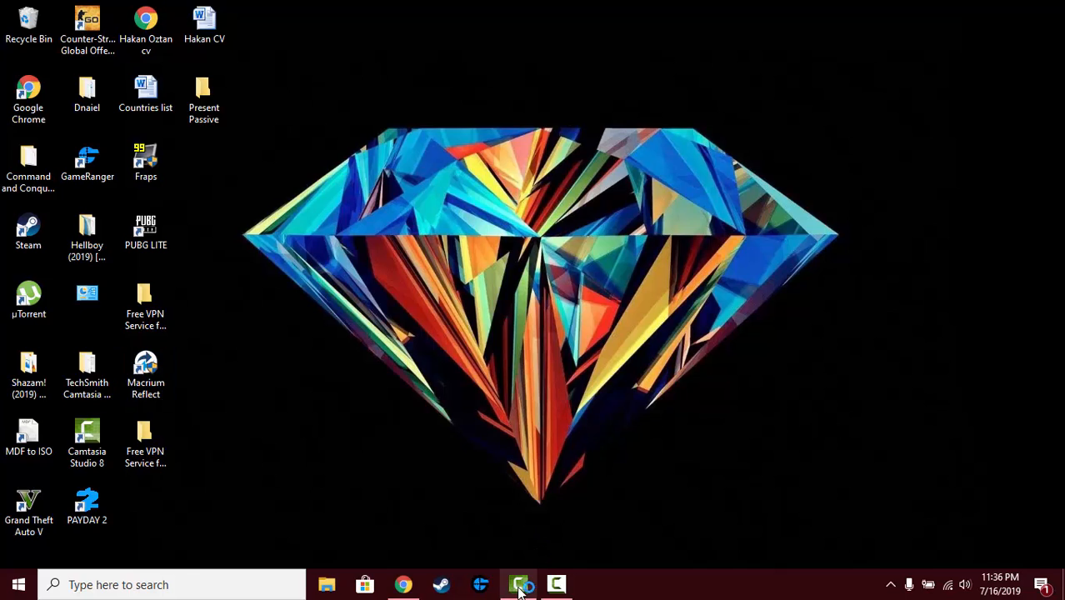
pyautogui.click(411, 592)
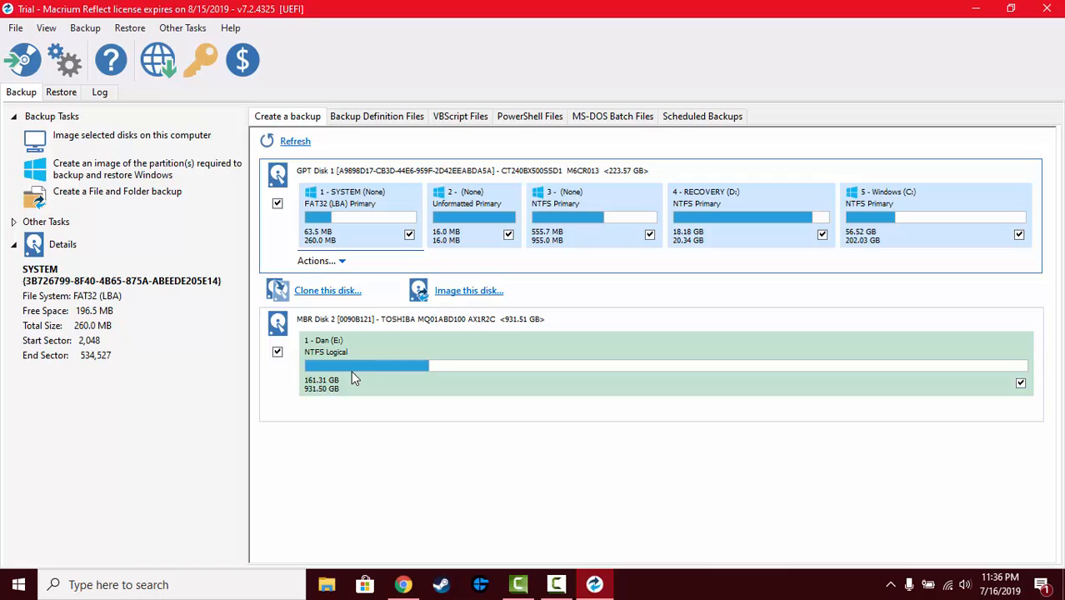
# Start cloning GPT Disk 1 and choose the 931.51 GB TOSHIBA disk as the destination
pyautogui.click(315, 293)
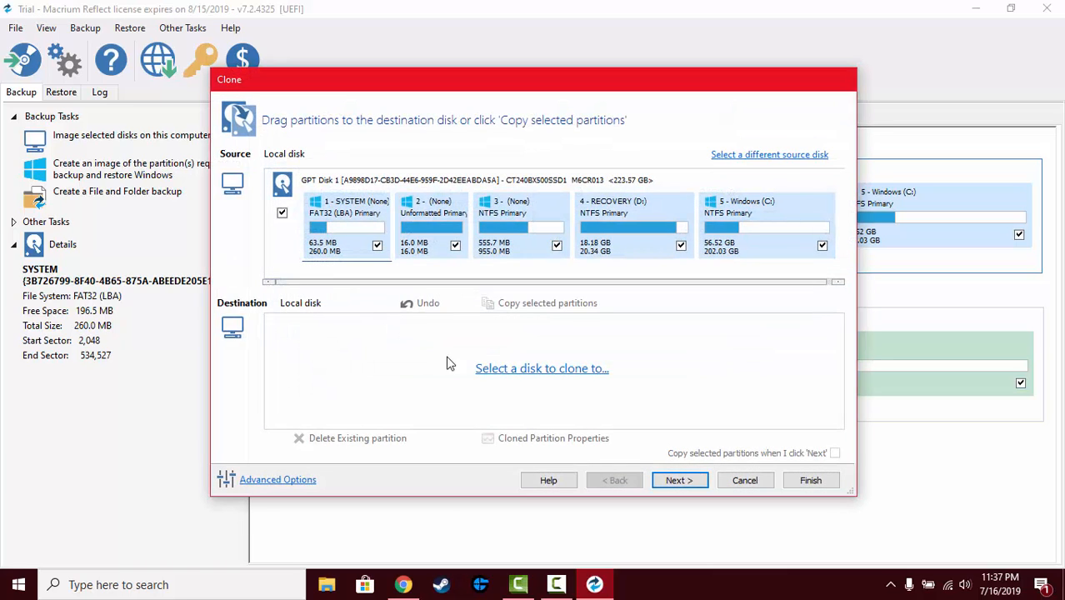
pyautogui.click(585, 375)
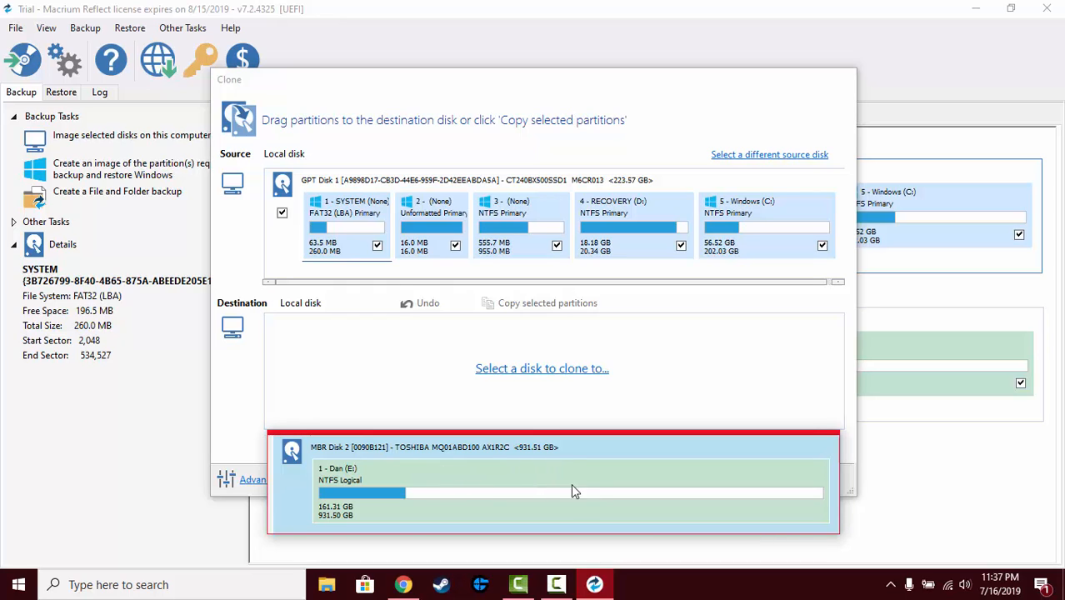
pyautogui.click(528, 481)
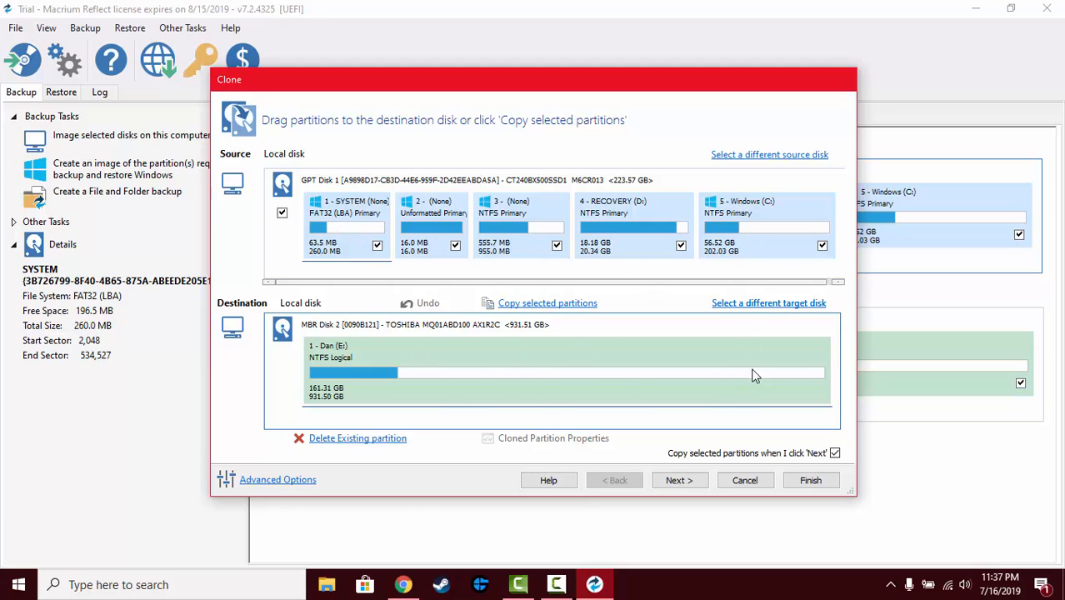
# Copy all five source partitions onto the destination disk in the order SYSTEM, 3, 2, Windows and RECOVERY
pyautogui.moveTo(343, 228); pyautogui.dragTo(367, 367)
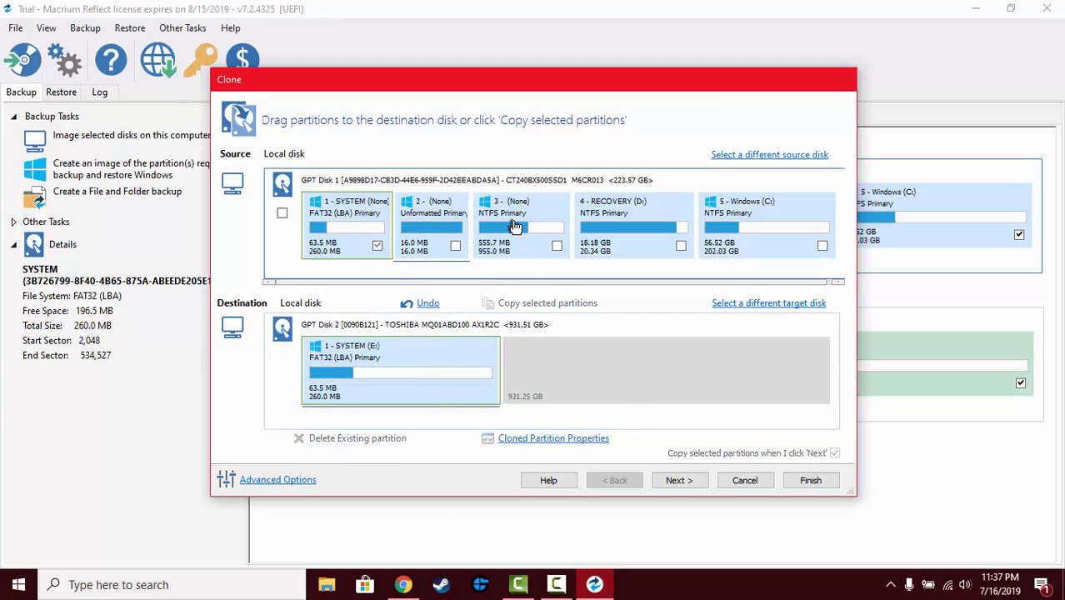
pyautogui.moveTo(513, 225); pyautogui.dragTo(533, 325)
pyautogui.moveTo(421, 225); pyautogui.dragTo(666, 359)
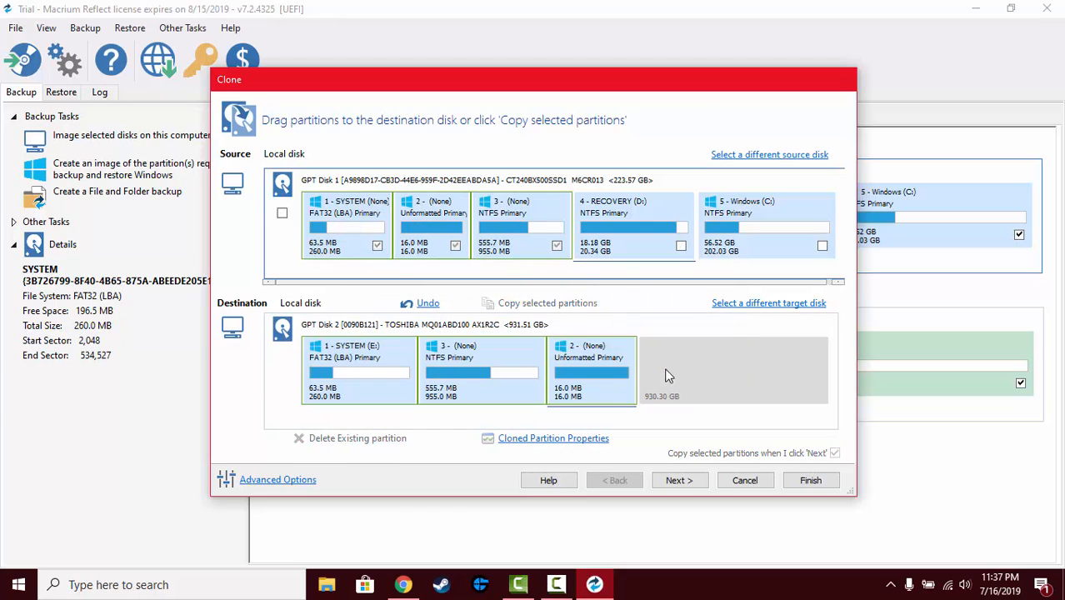
pyautogui.moveTo(734, 258); pyautogui.dragTo(725, 346)
pyautogui.moveTo(633, 225); pyautogui.dragTo(613, 344)
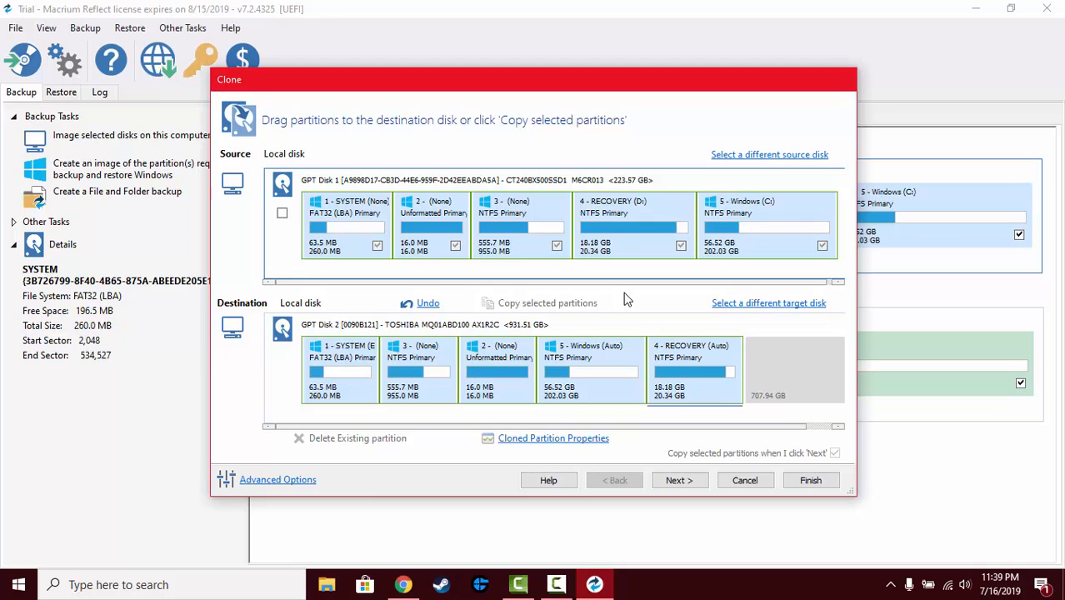
# Skip scheduling the clone, review the clone summary and cancel the clone without running it
pyautogui.click(678, 480)
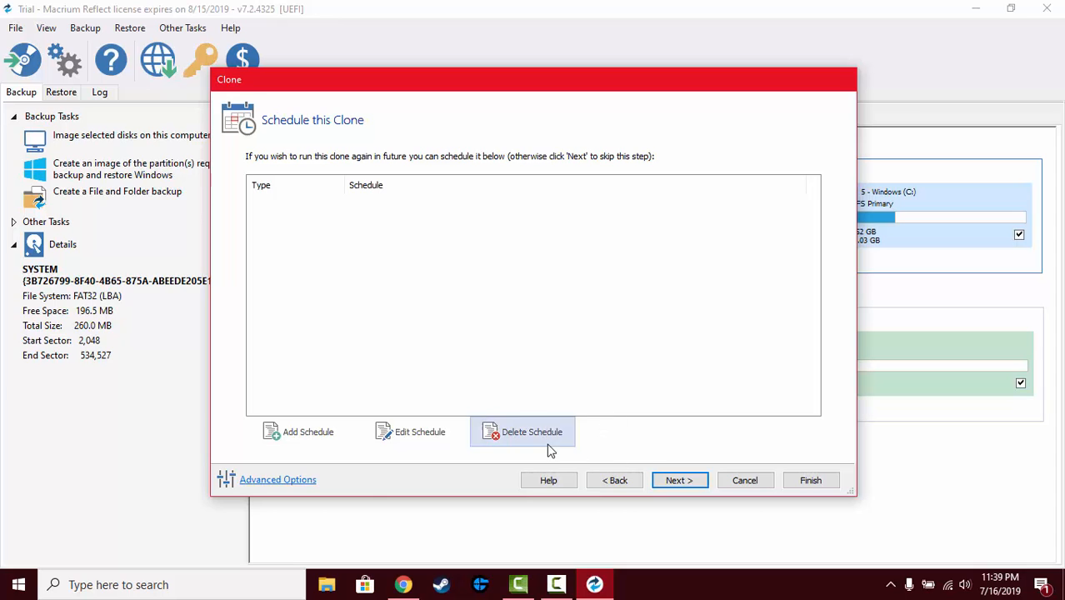
pyautogui.click(663, 484)
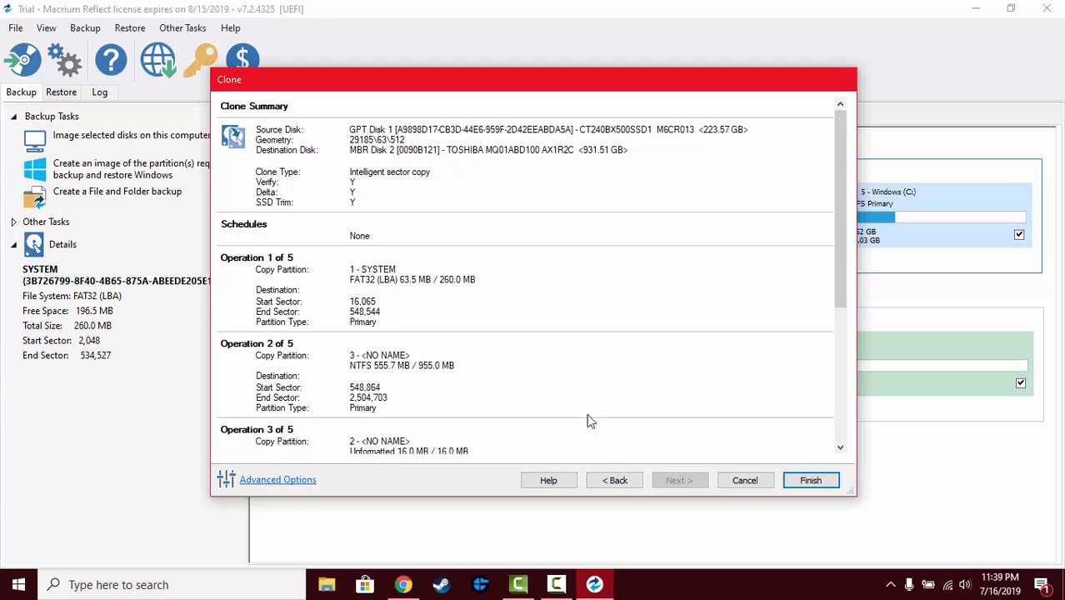
pyautogui.click(741, 481)
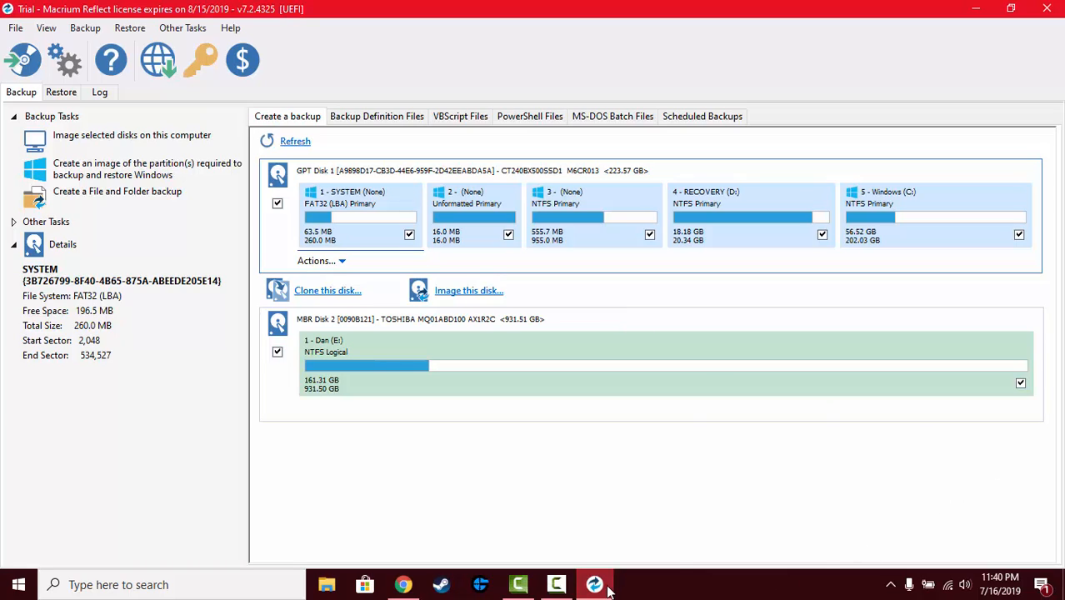
pyautogui.moveTo(610, 590)
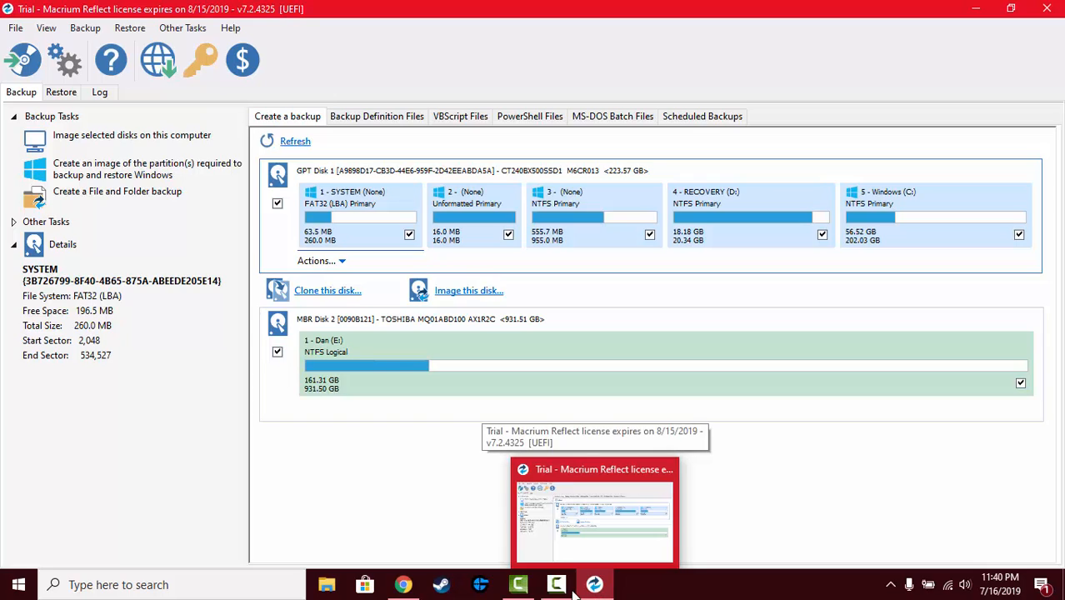